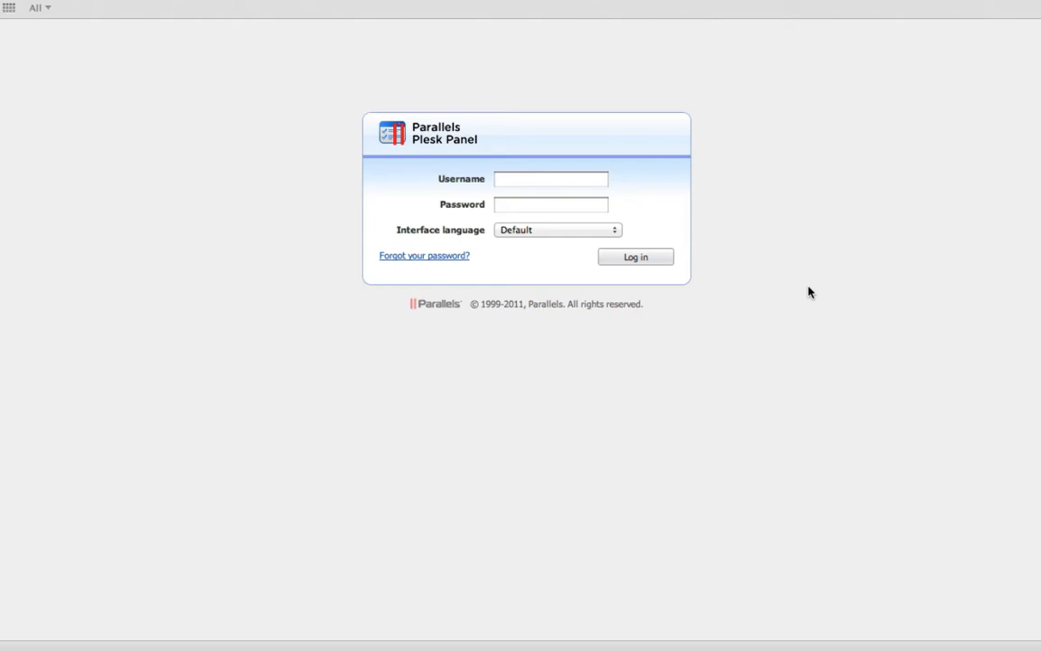
Log in to the hosting panel with the account username and password
{"action": "left_click", "coordinate": [510, 184]}
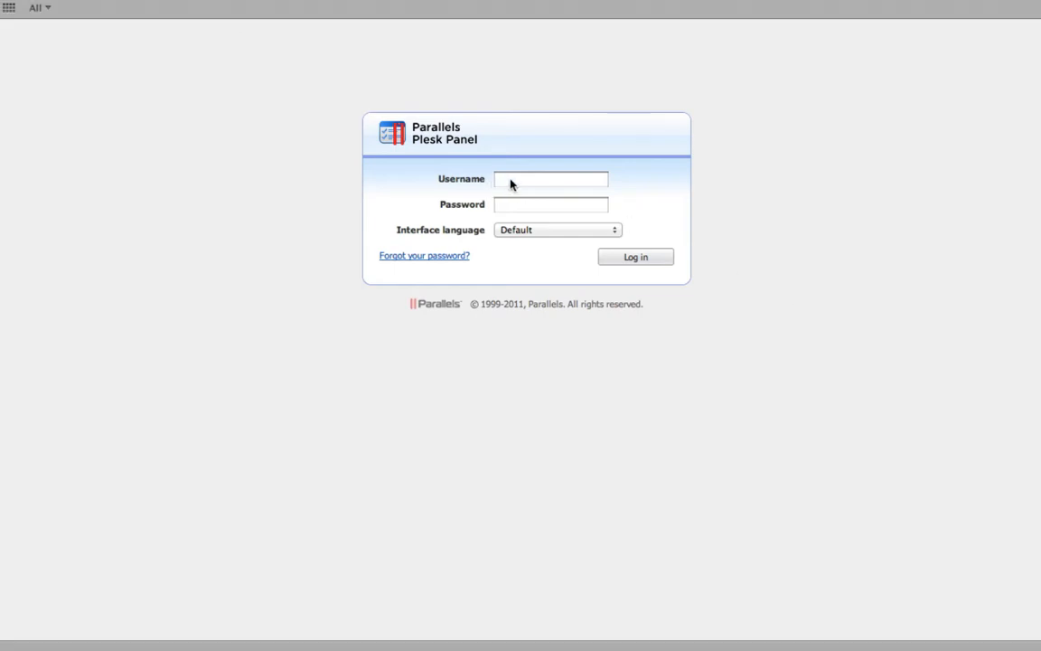
{"action": "type", "text": "coffebea"}
{"action": "key", "text": "BackSpace"}
{"action": "key", "text": "BackSpace"}
{"action": "key", "text": "BackSpace"}
{"action": "type", "text": "ebean"}
{"action": "key", "text": "Tab"}
{"action": "type", "text": "******"}
{"action": "key", "text": "Return"}
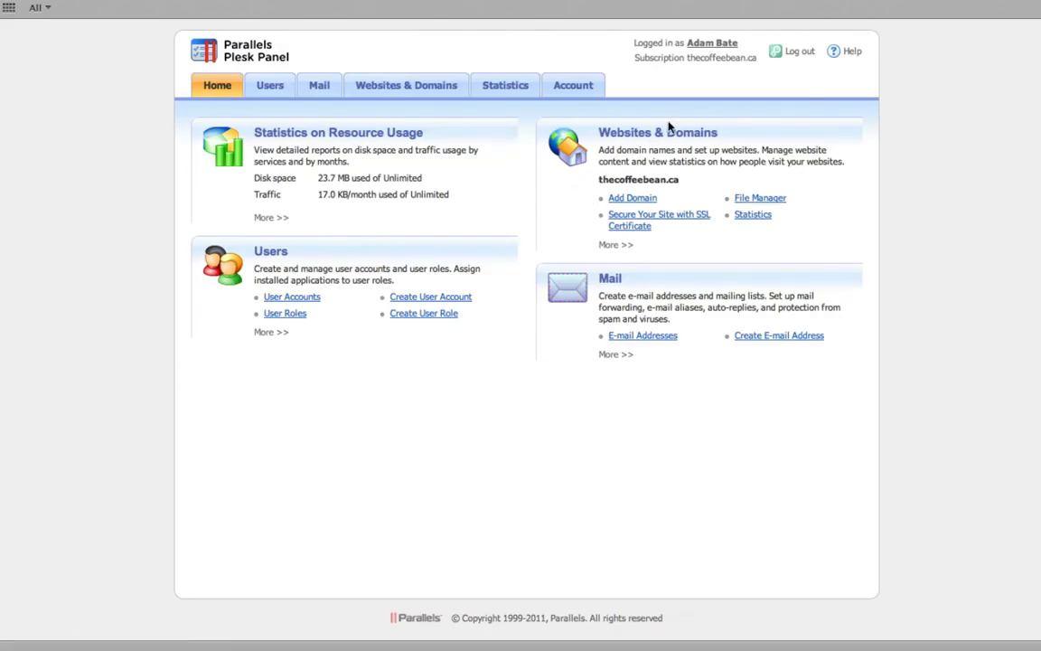
Start adding a new domain and enter thecoffeebean.us as its domain name
{"action": "left_click", "coordinate": [638, 198]}
{"action": "scroll", "coordinate": [572, 214], "scroll_direction": "down", "scroll_amount": 2}
{"action": "scroll", "coordinate": [572, 214], "scroll_direction": "up", "scroll_amount": 2}
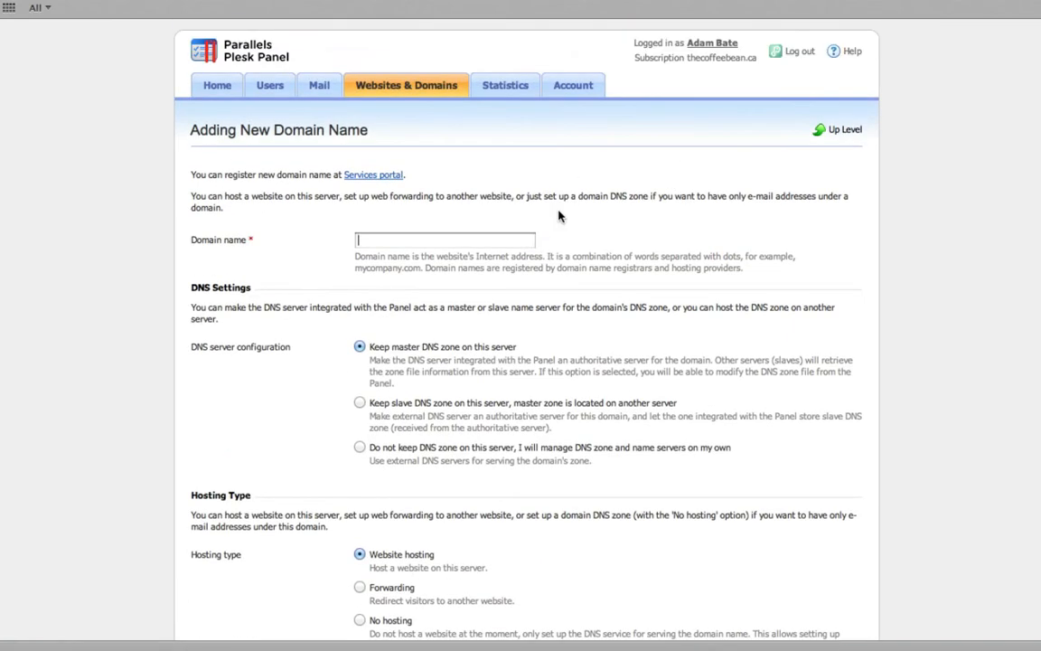
{"action": "scroll", "coordinate": [590, 215], "scroll_direction": "down", "scroll_amount": 4}
{"action": "scroll", "coordinate": [559, 216], "scroll_direction": "up", "scroll_amount": 4}
{"action": "type", "text": "thecoffeebean.us"}
{"action": "scroll", "coordinate": [434, 203], "scroll_direction": "down", "scroll_amount": 4}
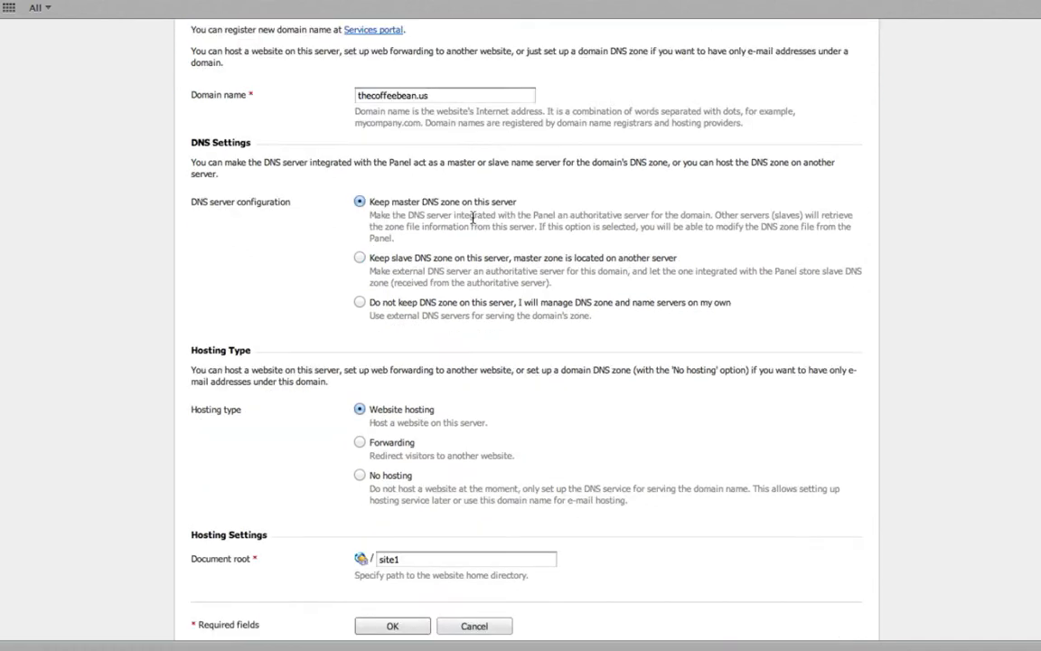
{"action": "scroll", "coordinate": [434, 212], "scroll_direction": "down", "scroll_amount": 1}
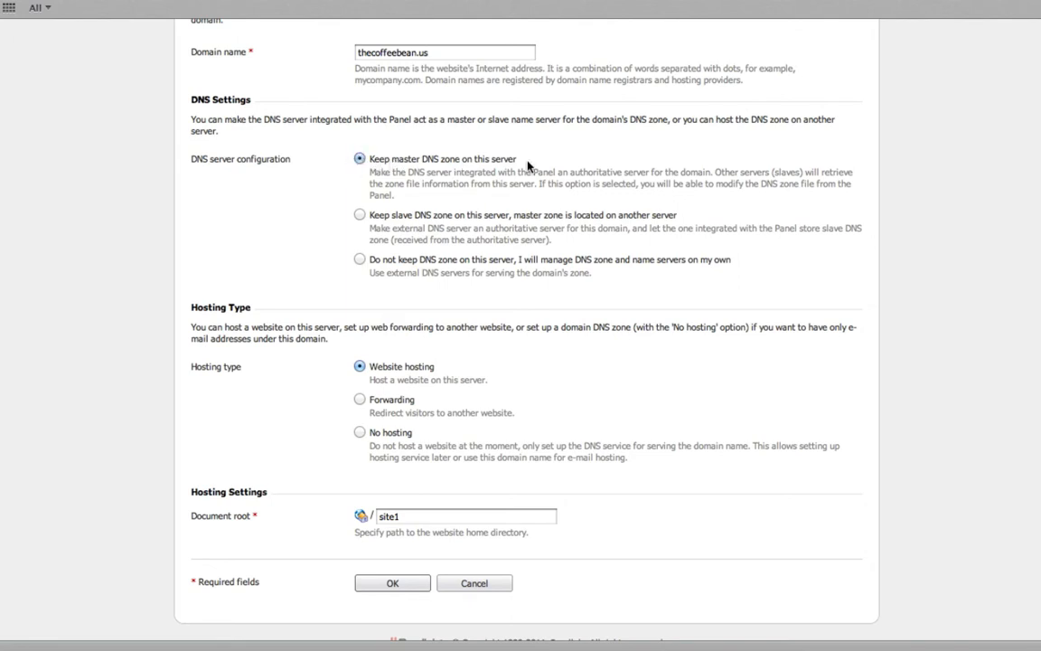
{"action": "scroll", "coordinate": [419, 161], "scroll_direction": "down", "scroll_amount": 1}
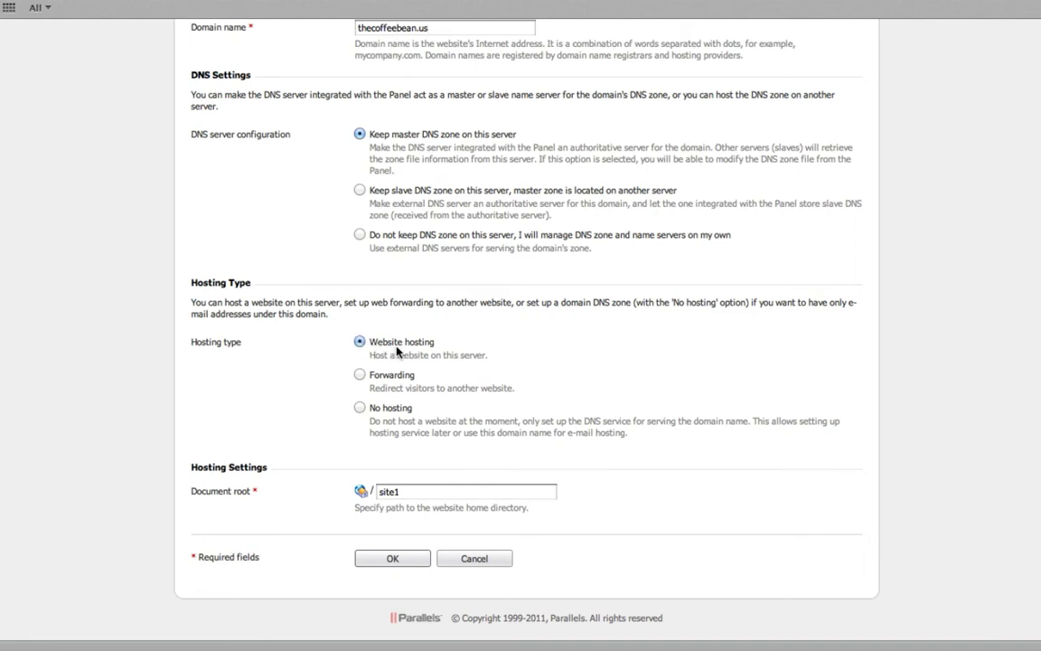
{"action": "left_click", "coordinate": [360, 374]}
{"action": "scroll", "coordinate": [290, 366], "scroll_direction": "up", "scroll_amount": 3}
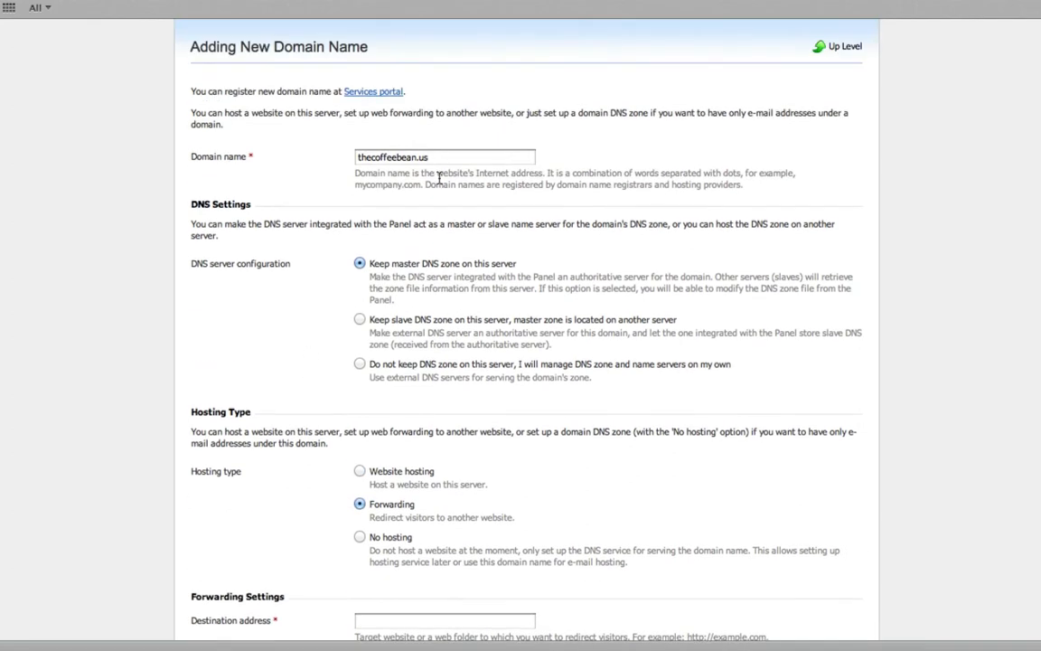
{"action": "scroll", "coordinate": [428, 209], "scroll_direction": "down", "scroll_amount": 3}
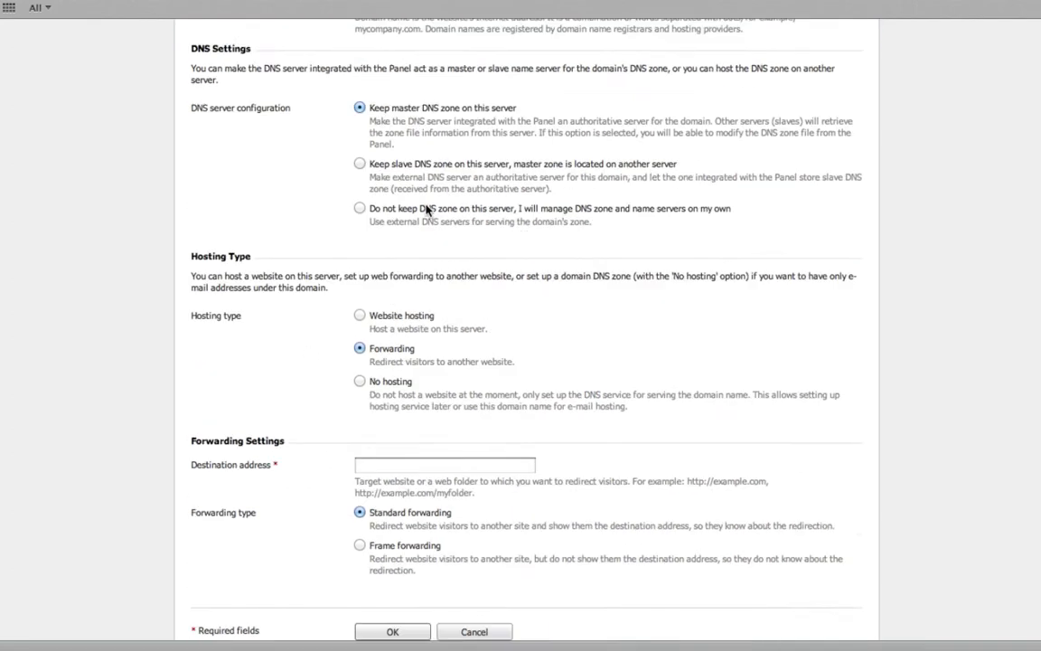
{"action": "scroll", "coordinate": [406, 343], "scroll_direction": "down", "scroll_amount": 1}
{"action": "left_click", "coordinate": [384, 392]}
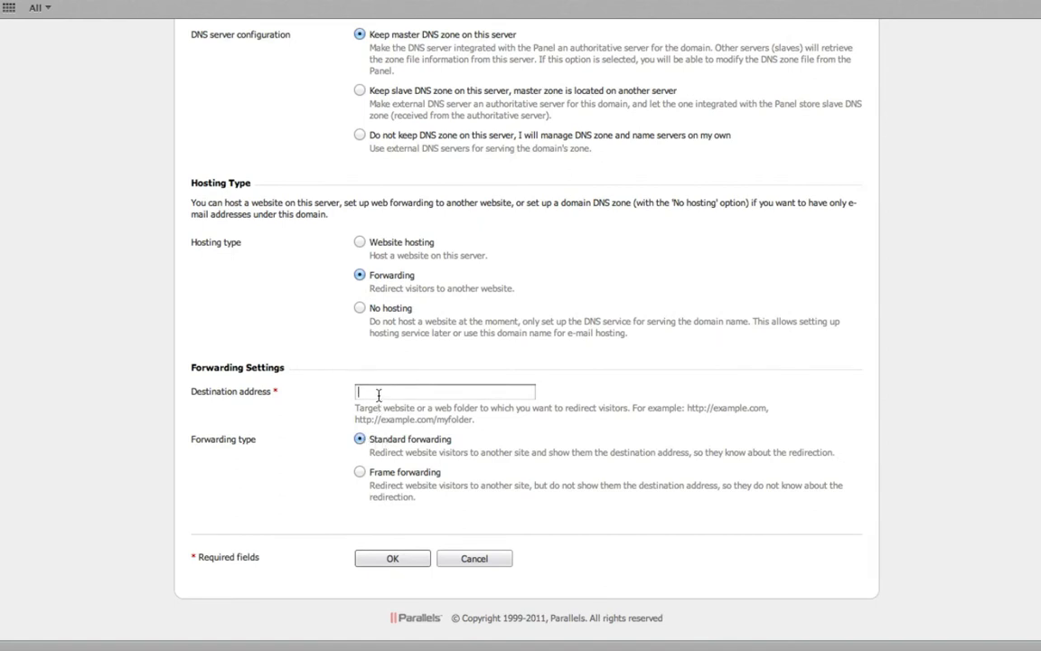
{"action": "type", "text": "http://www.thecoffeebean.ca"}
{"action": "scroll", "coordinate": [406, 388], "scroll_direction": "up", "scroll_amount": 2}
{"action": "scroll", "coordinate": [400, 414], "scroll_direction": "down", "scroll_amount": 2}
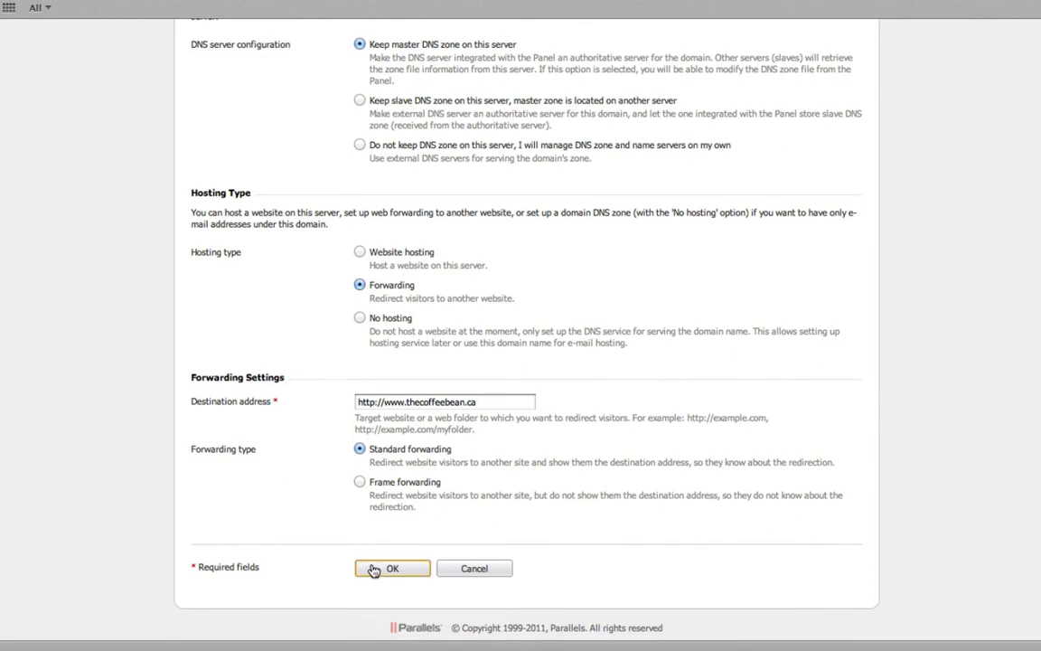
{"action": "scroll", "coordinate": [398, 520], "scroll_direction": "up", "scroll_amount": 2}
{"action": "scroll", "coordinate": [422, 480], "scroll_direction": "up", "scroll_amount": 1}
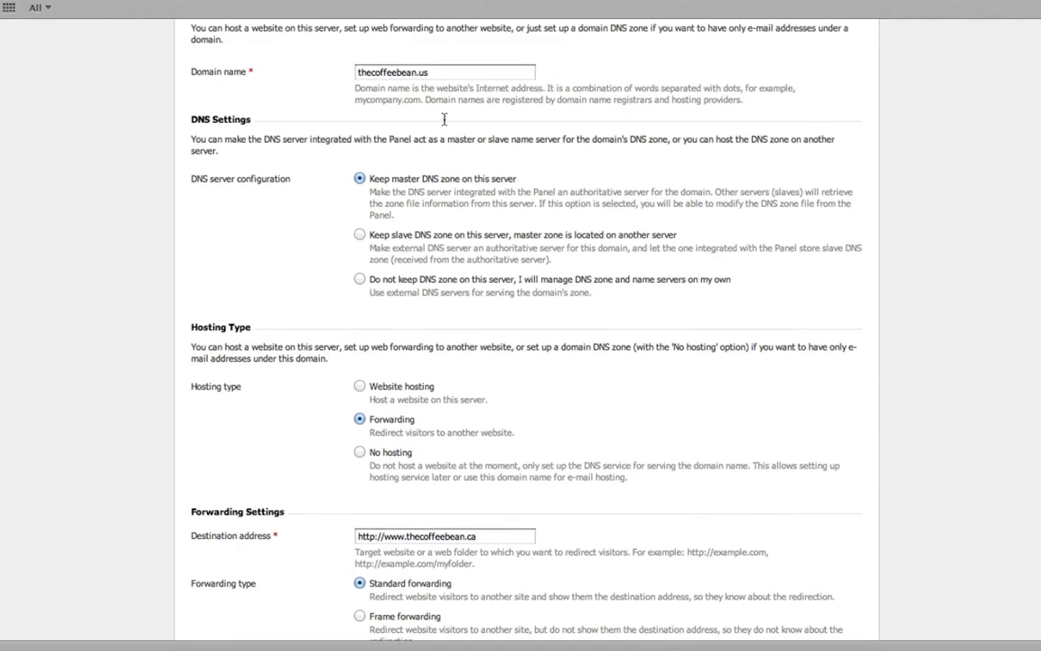
{"action": "scroll", "coordinate": [424, 100], "scroll_direction": "down", "scroll_amount": 1}
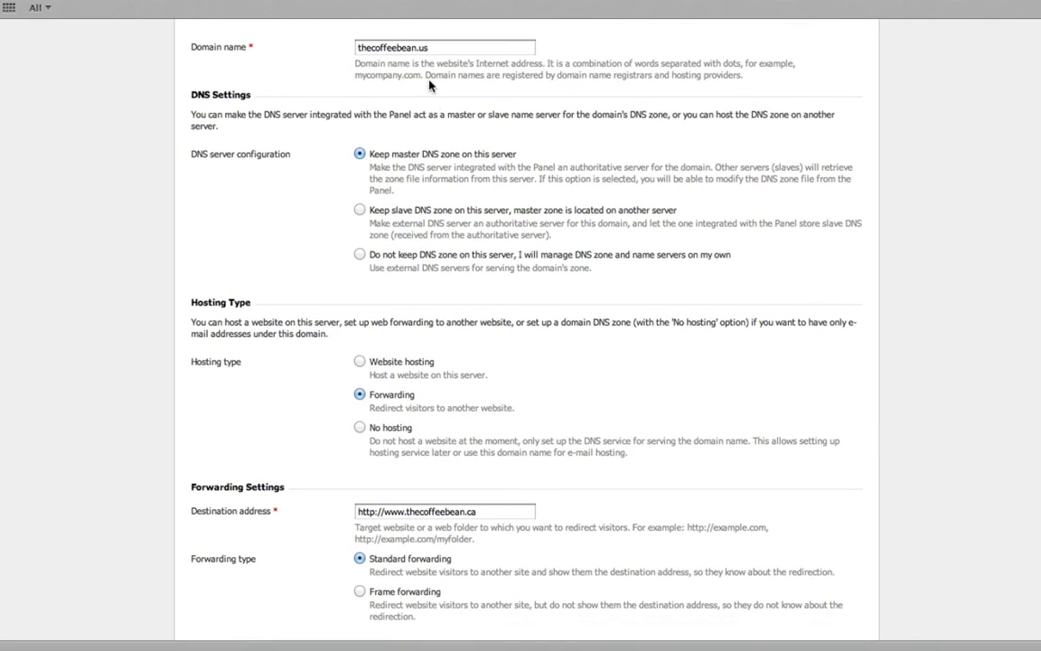
{"action": "scroll", "coordinate": [396, 242], "scroll_direction": "down", "scroll_amount": 1}
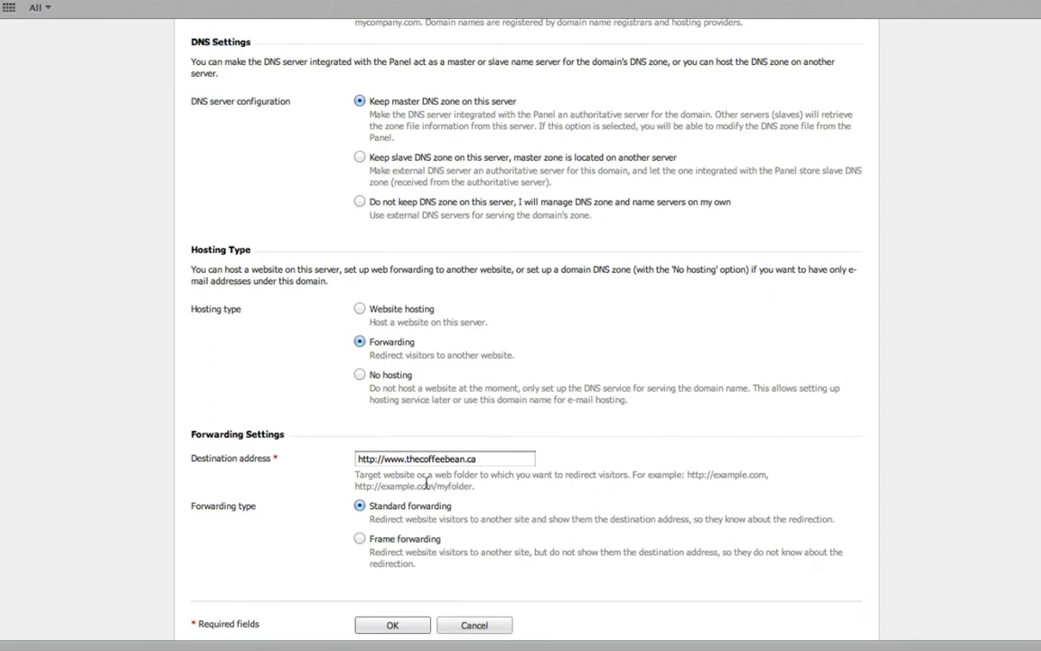
Try the No hosting option for the domain and return its hosting type to Website hosting
{"action": "left_click", "coordinate": [360, 377]}
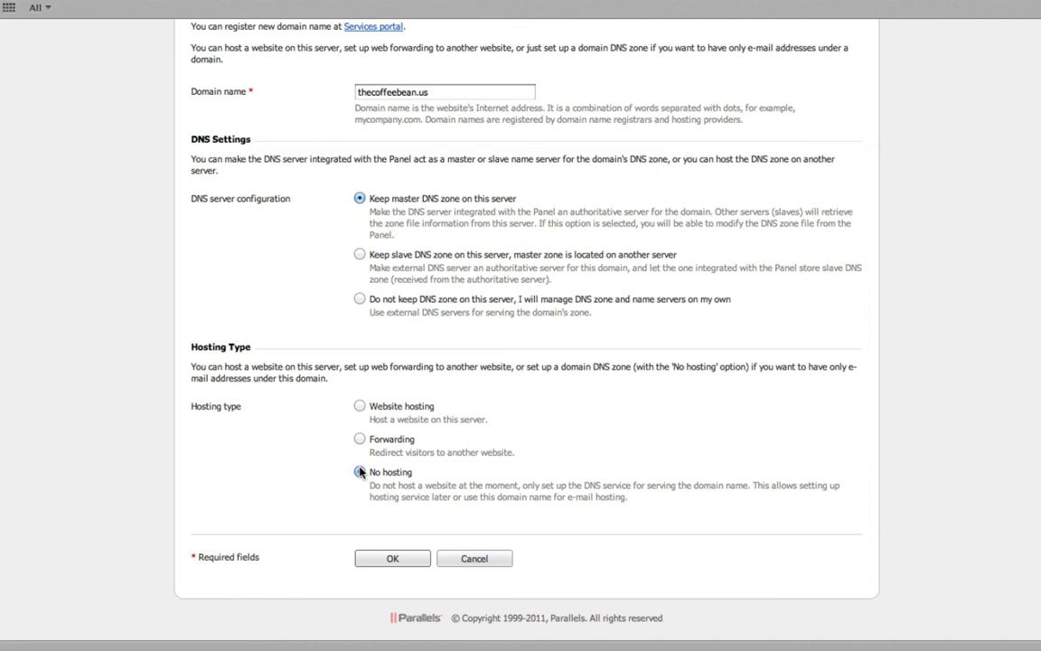
{"action": "left_click", "coordinate": [360, 472]}
{"action": "left_click", "coordinate": [360, 407]}
{"action": "scroll", "coordinate": [326, 402], "scroll_direction": "down", "scroll_amount": 2}
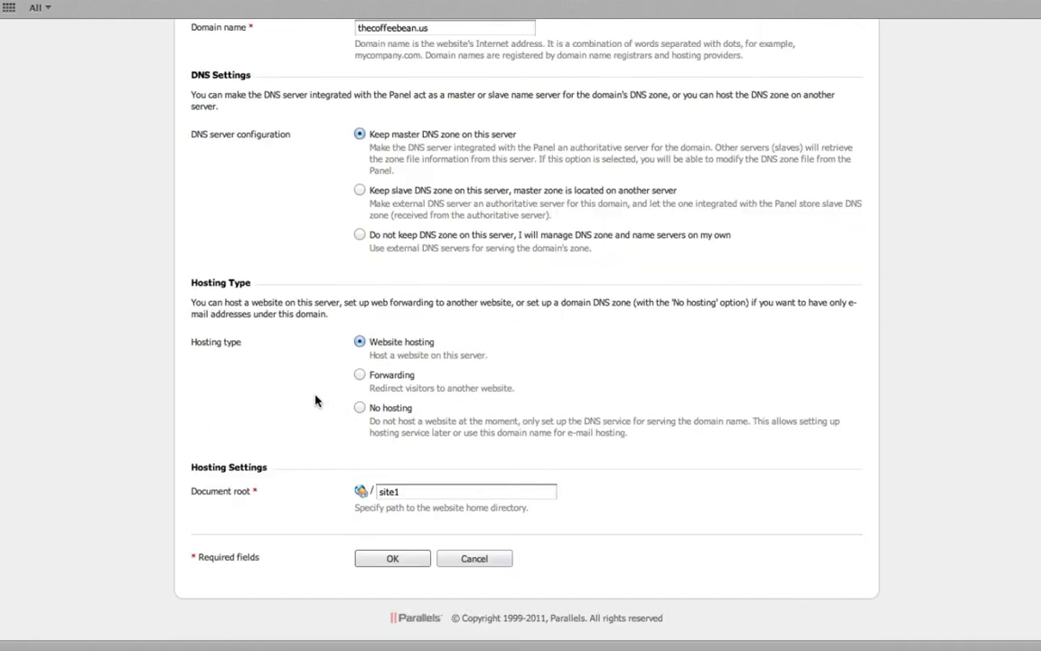
Try to create the domain with its document root set to tcbus
{"action": "double_click", "coordinate": [387, 491]}
{"action": "scroll", "coordinate": [442, 472], "scroll_direction": "up", "scroll_amount": 1}
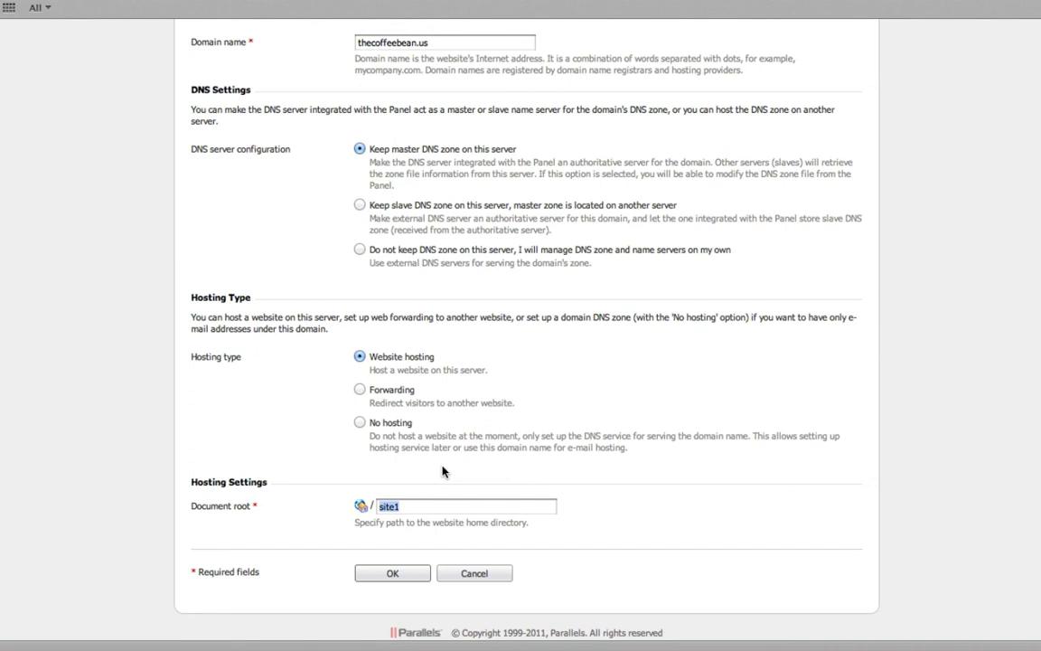
{"action": "type", "text": "tcbus"}
{"action": "key", "text": "Left"}
{"action": "key", "text": "Left"}
{"action": "key", "text": "Right"}
{"action": "key", "text": "Right"}
{"action": "left_click", "coordinate": [411, 579]}
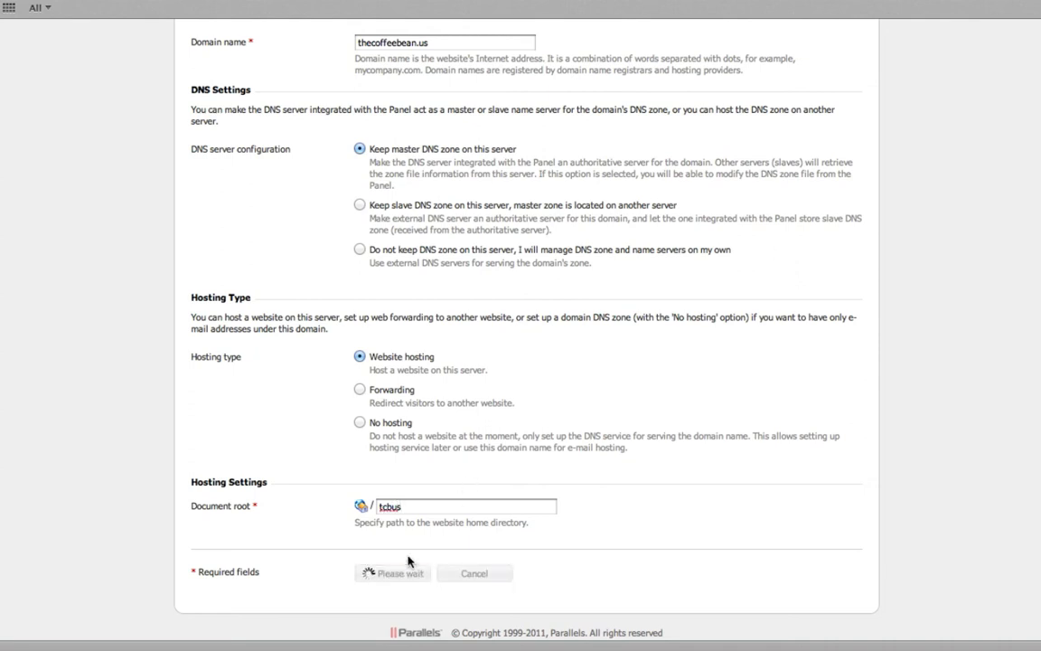
Change the domain name to thecoffeebean.org
{"action": "scroll", "coordinate": [411, 524], "scroll_direction": "up", "scroll_amount": 5}
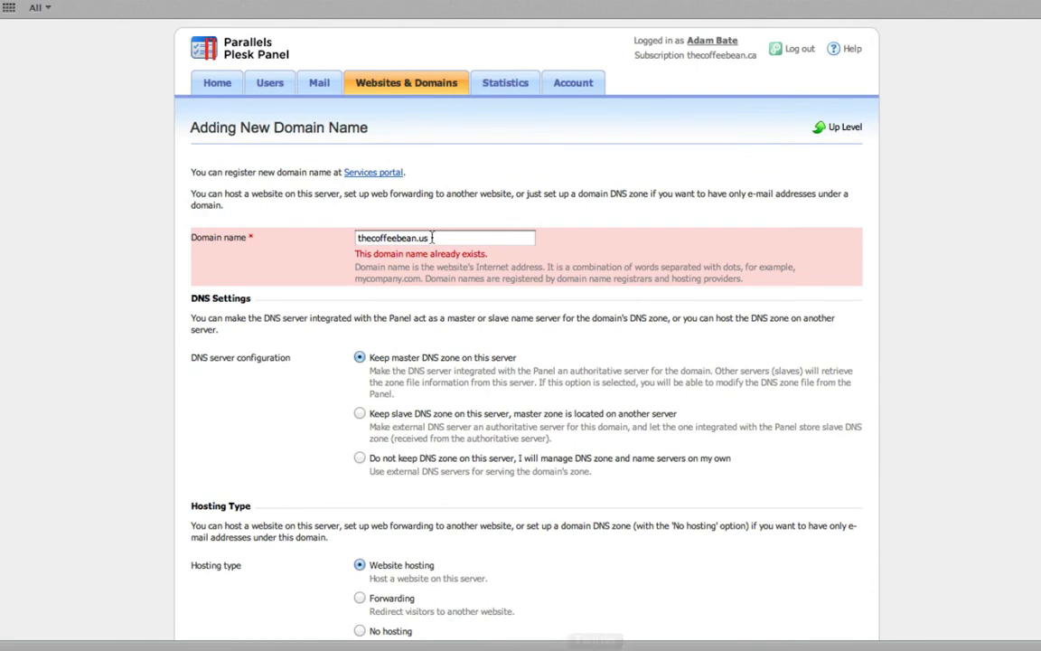
{"action": "left_click", "coordinate": [456, 239]}
{"action": "scroll", "coordinate": [467, 236], "scroll_direction": "down", "scroll_amount": 1}
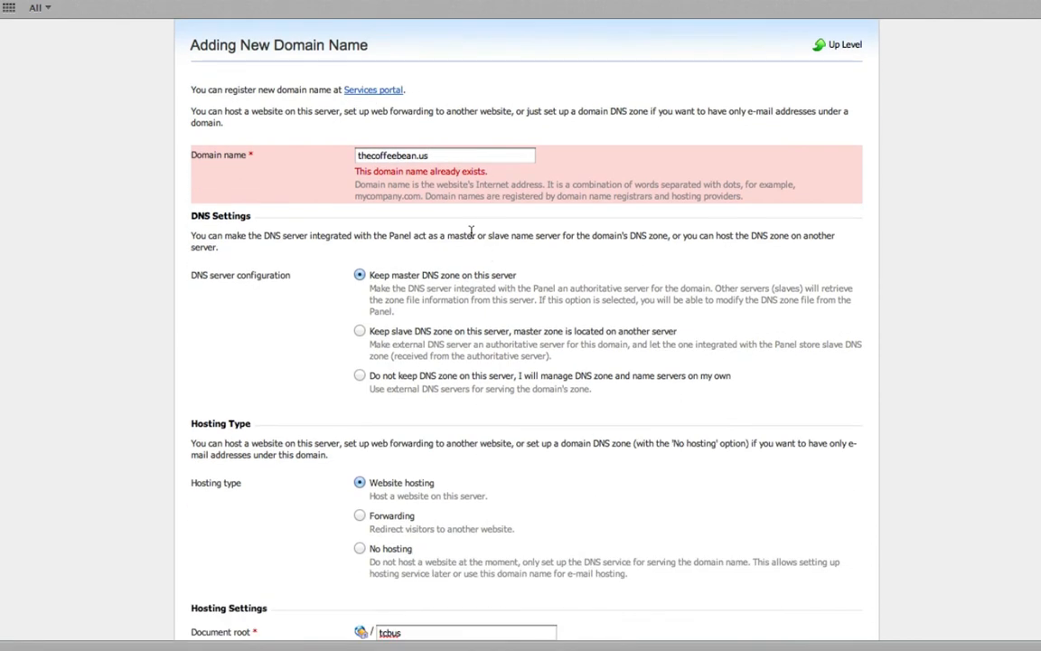
{"action": "scroll", "coordinate": [469, 237], "scroll_direction": "down", "scroll_amount": 1}
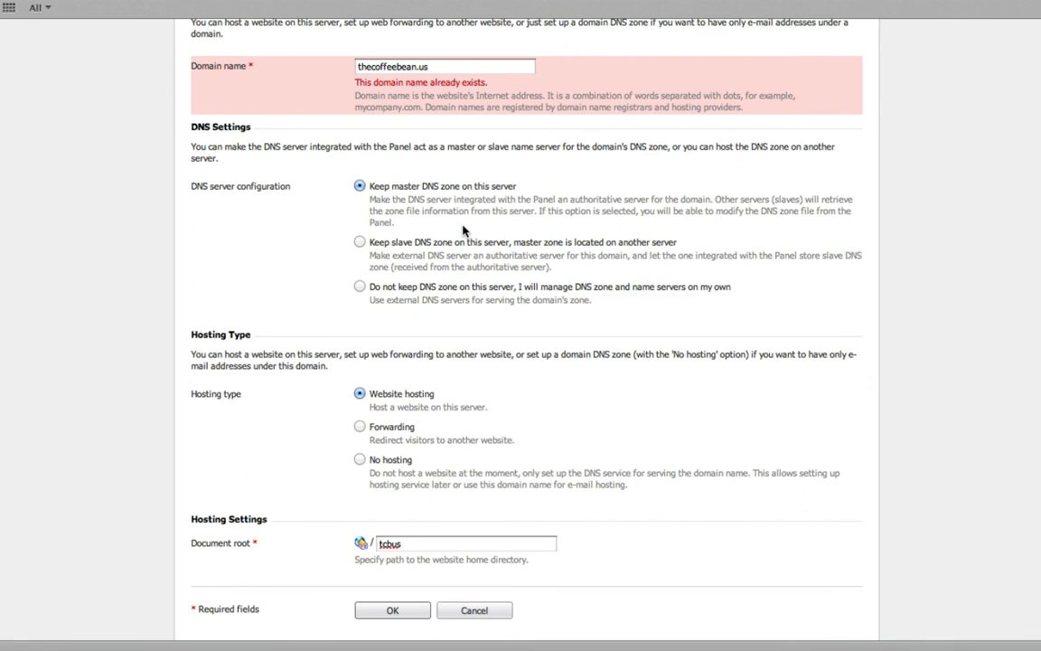
{"action": "key", "text": "BackSpace"}
{"action": "key", "text": "BackSpace"}
{"action": "type", "text": "org"}
Set the document root to tcborg and submit the form to create the domain
{"action": "scroll", "coordinate": [373, 54], "scroll_direction": "down", "scroll_amount": 1}
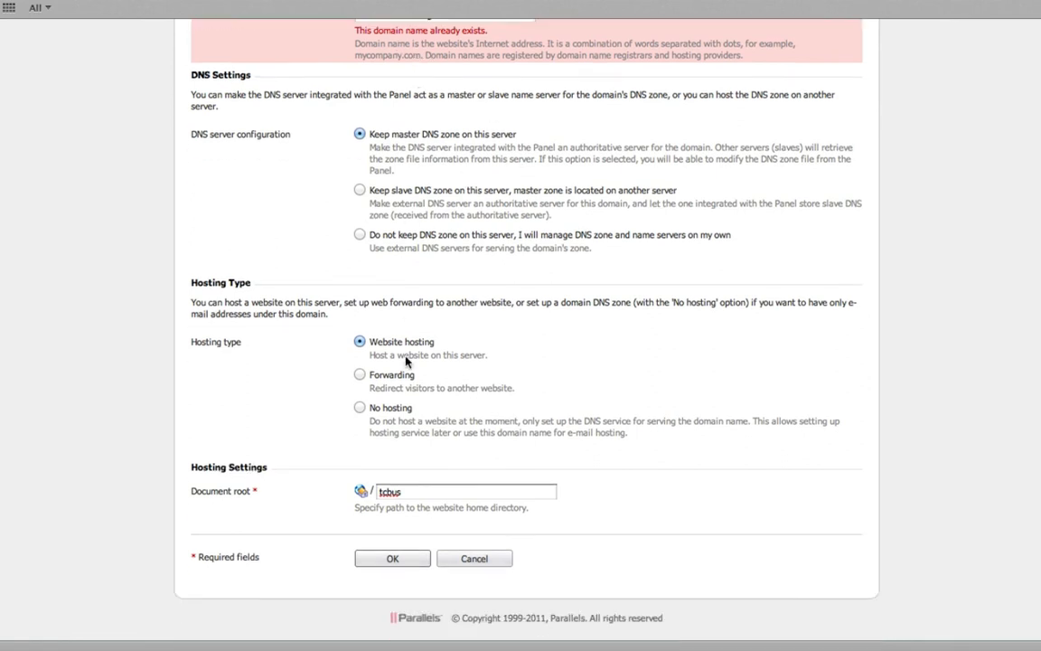
{"action": "double_click", "coordinate": [410, 496]}
{"action": "type", "text": "tcborg"}
{"action": "scroll", "coordinate": [455, 163], "scroll_direction": "up", "scroll_amount": 2}
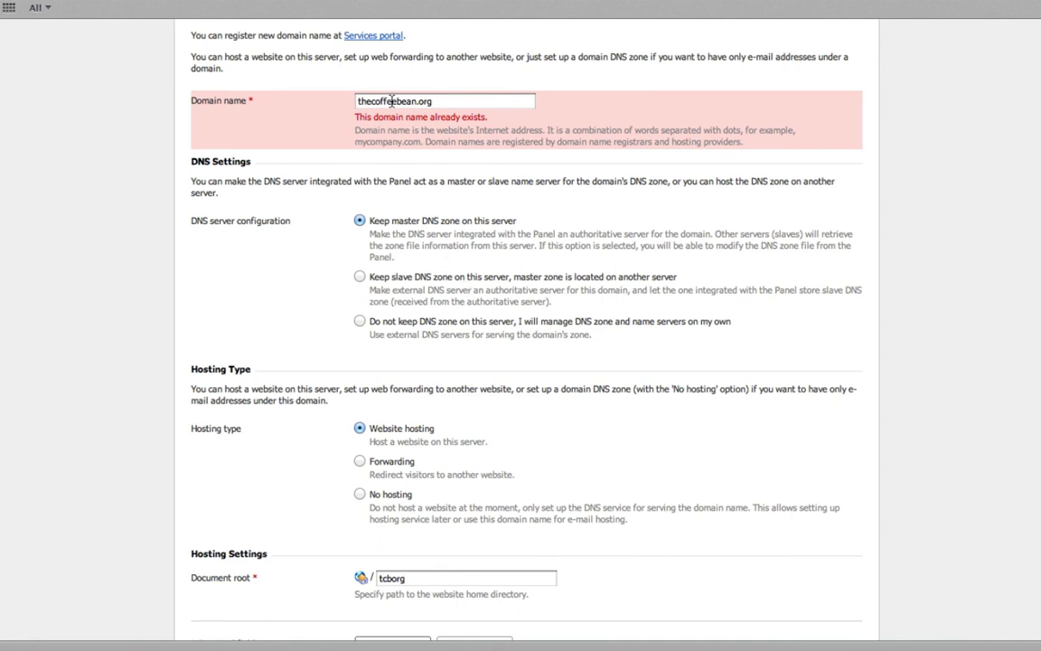
{"action": "scroll", "coordinate": [431, 167], "scroll_direction": "down", "scroll_amount": 2}
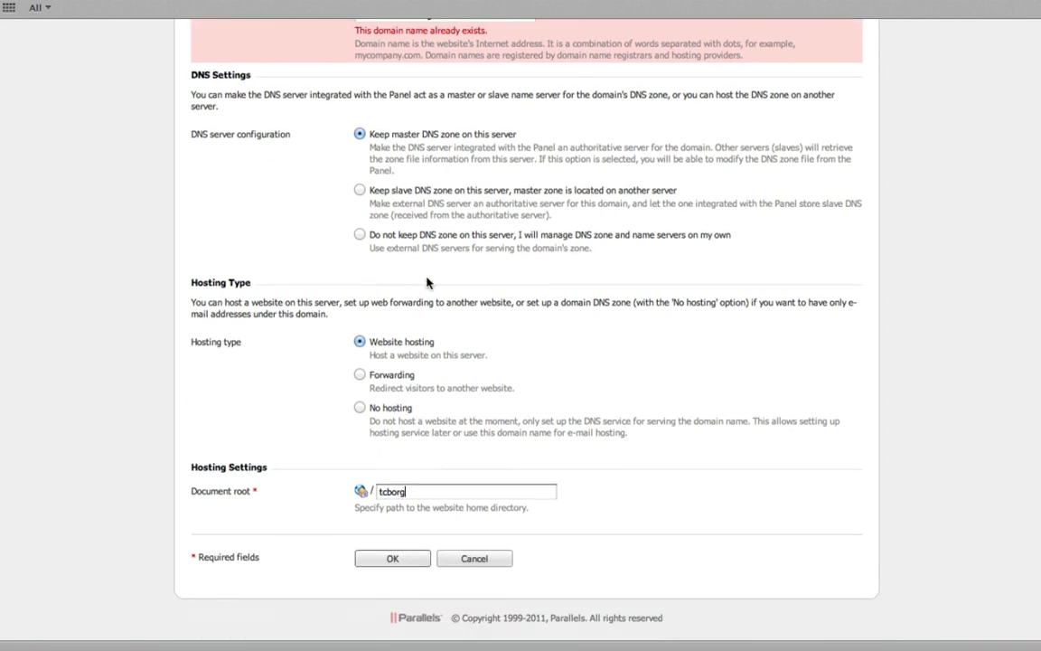
{"action": "left_click", "coordinate": [398, 560]}
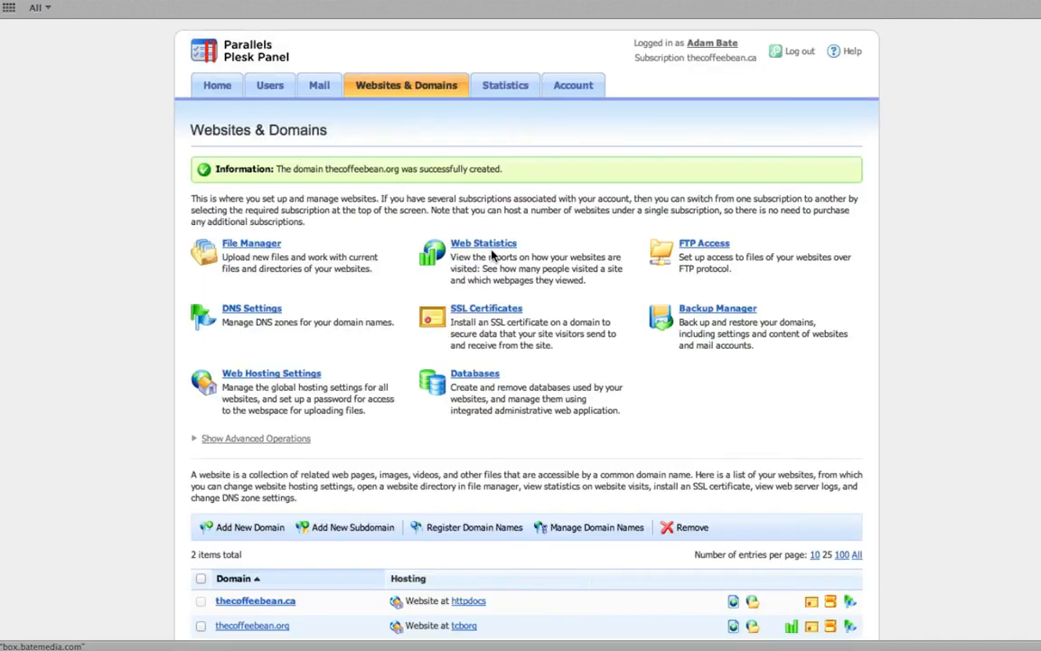
View the files in the new domain's tcborg directory and return to the Websites & Domains overview
{"action": "scroll", "coordinate": [622, 291], "scroll_direction": "down", "scroll_amount": 2}
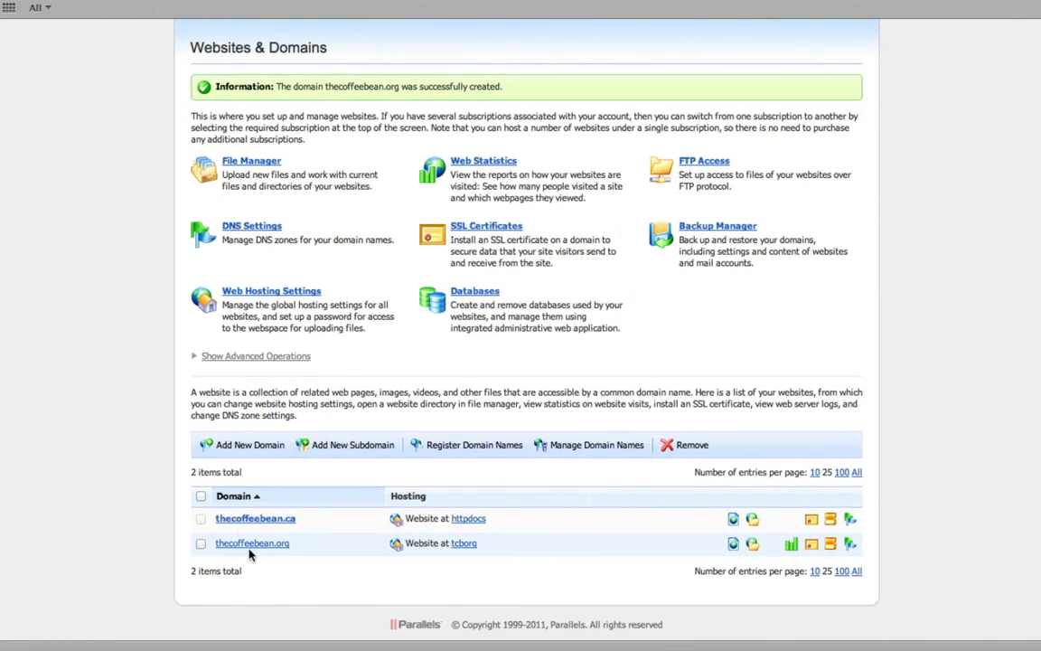
{"action": "left_click", "coordinate": [287, 522]}
{"action": "left_click", "coordinate": [454, 310]}
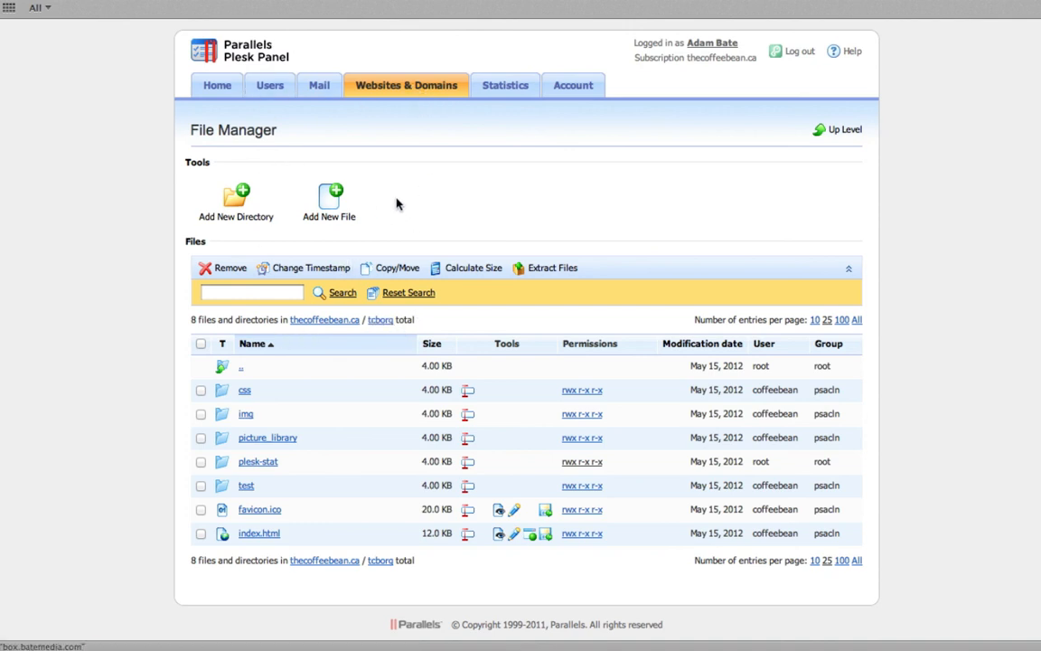
{"action": "scroll", "coordinate": [434, 290], "scroll_direction": "down", "scroll_amount": 2}
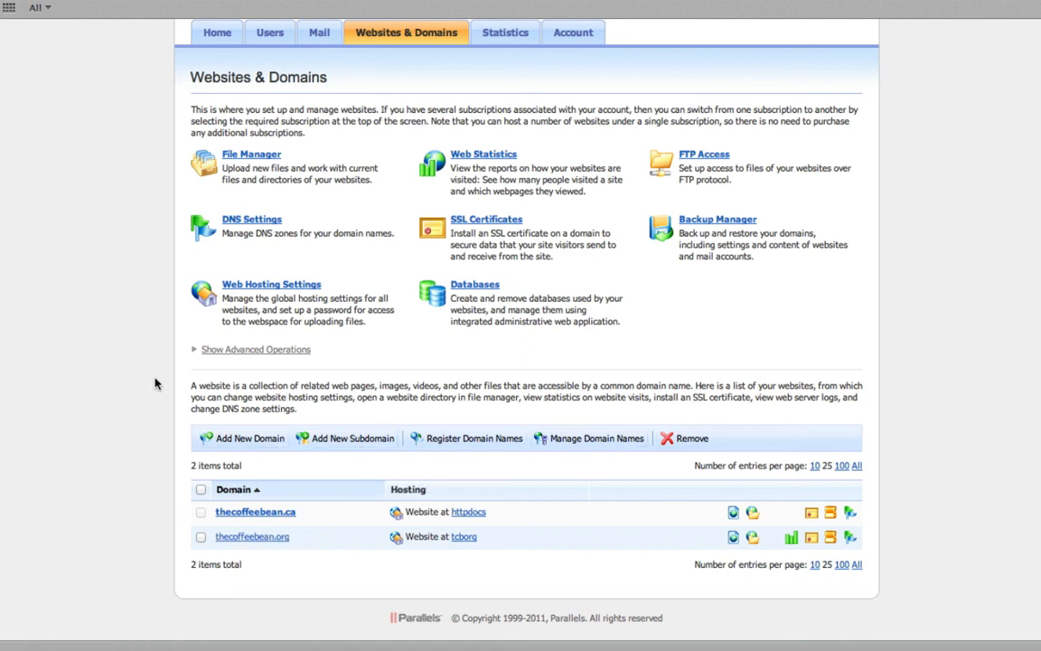
{"action": "scroll", "coordinate": [154, 383], "scroll_direction": "up", "scroll_amount": 2}
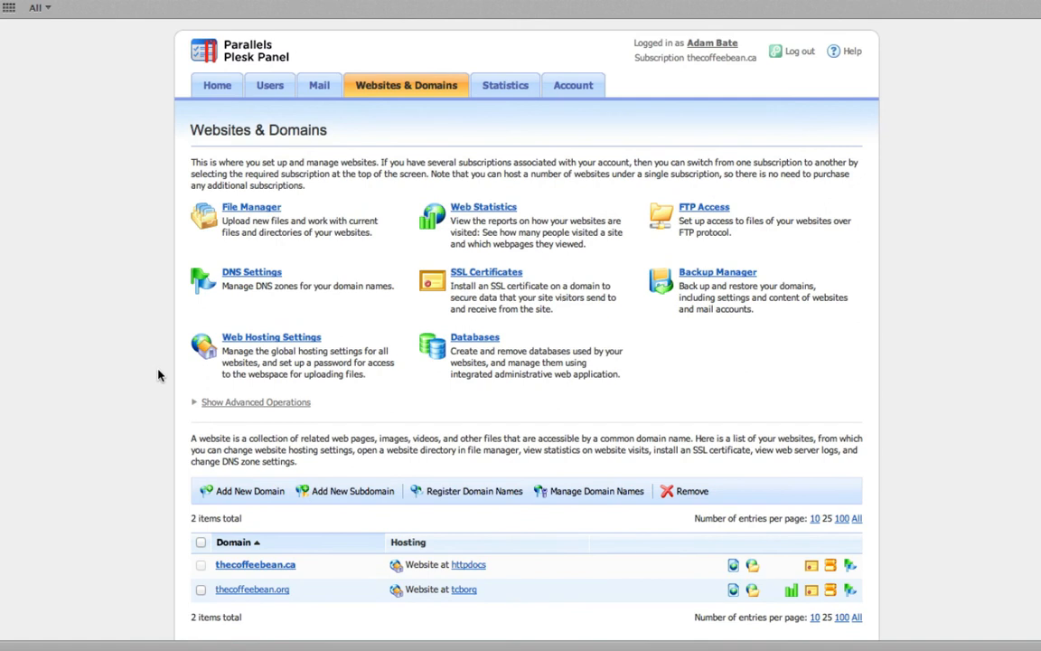